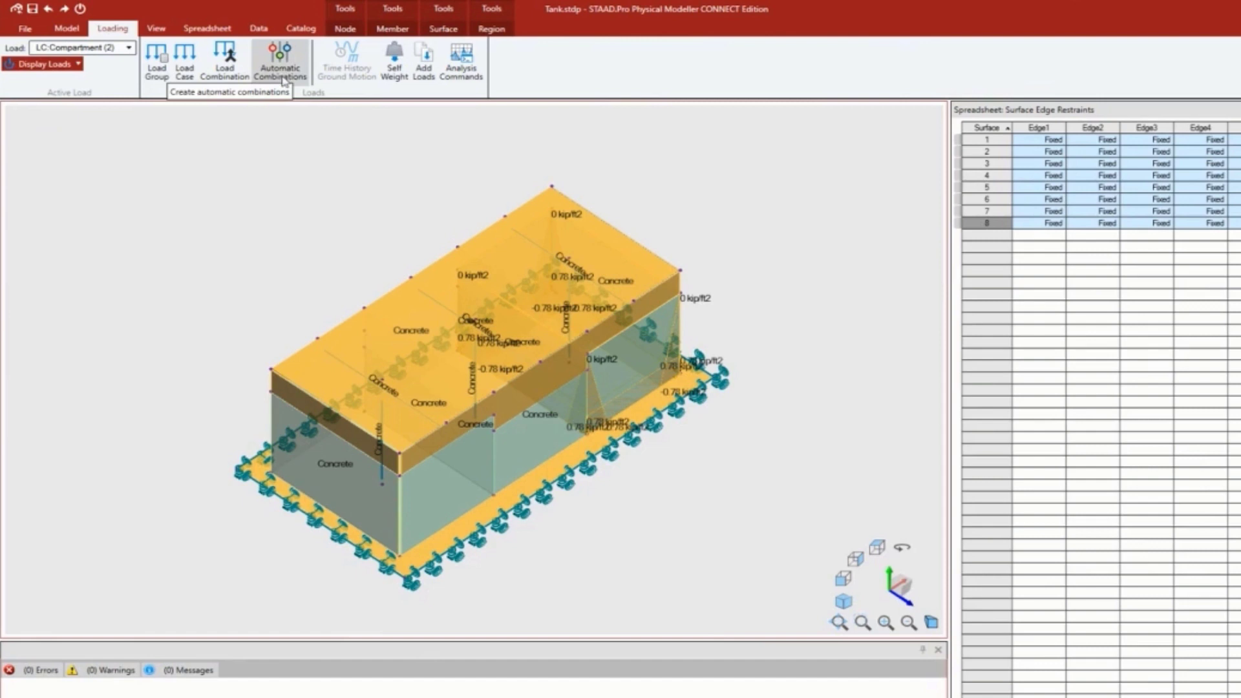
# Step: Generate all ACI 318-2002 Table1 load combinations with Select All kept
pyautogui.click(283, 75)
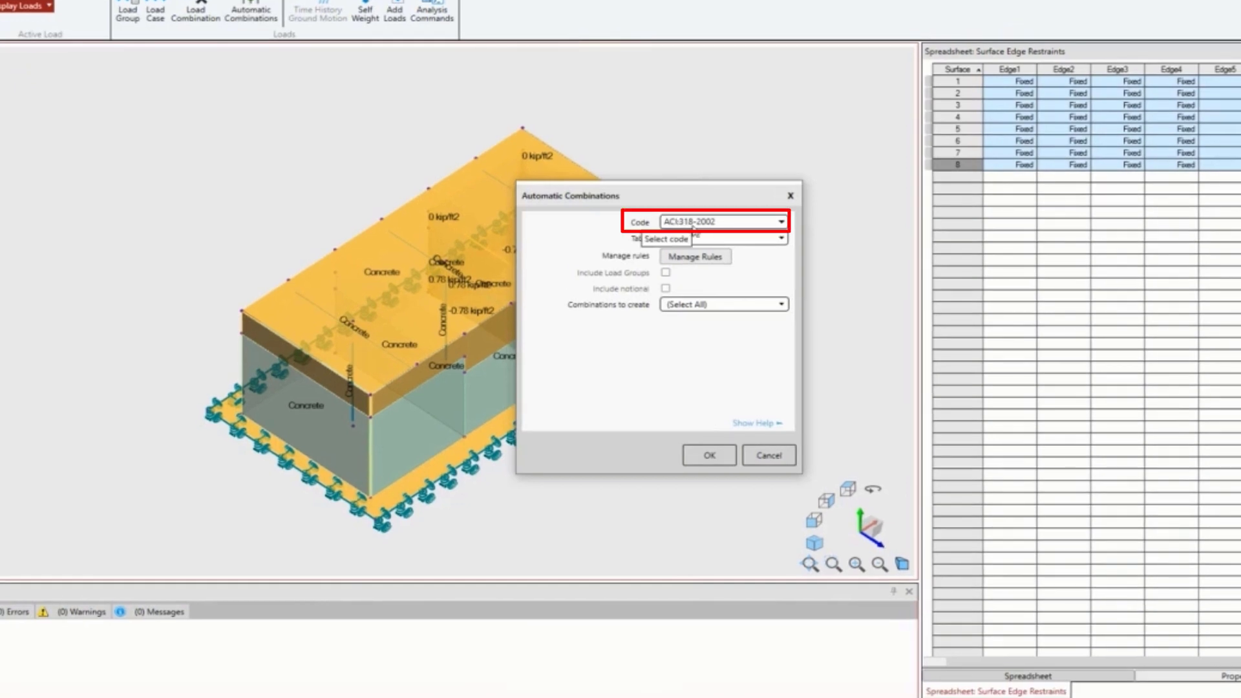
pyautogui.click(724, 224)
pyautogui.click(726, 229)
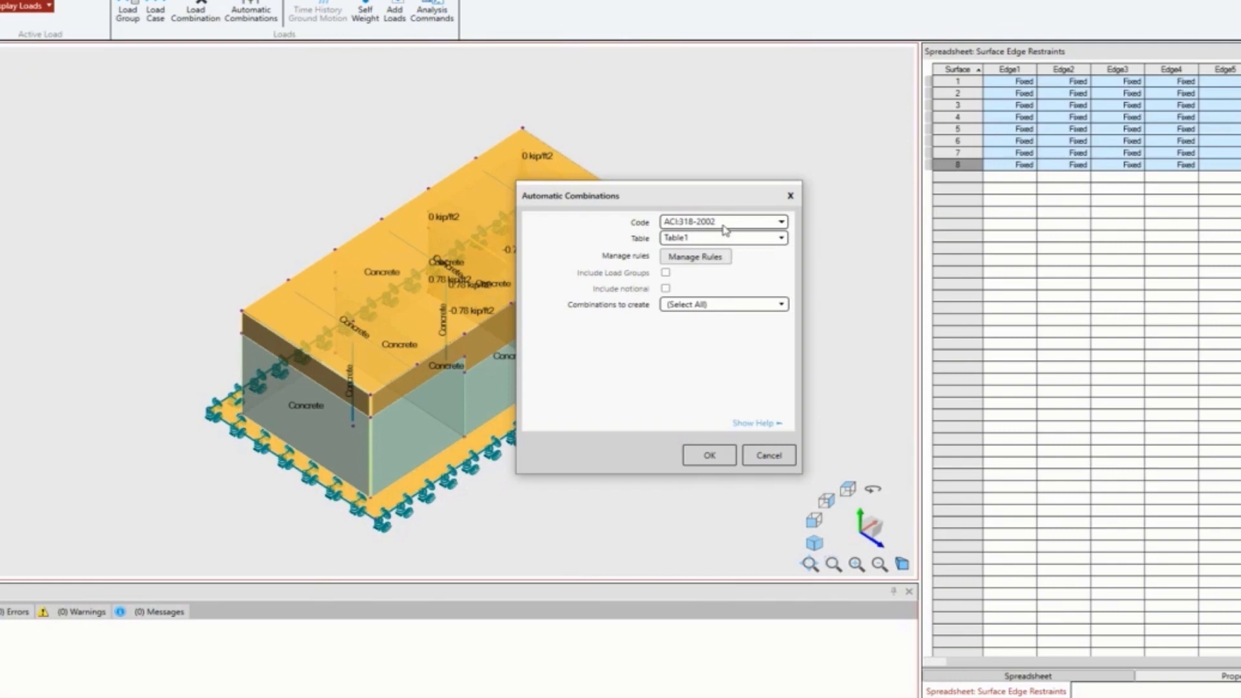
pyautogui.click(695, 305)
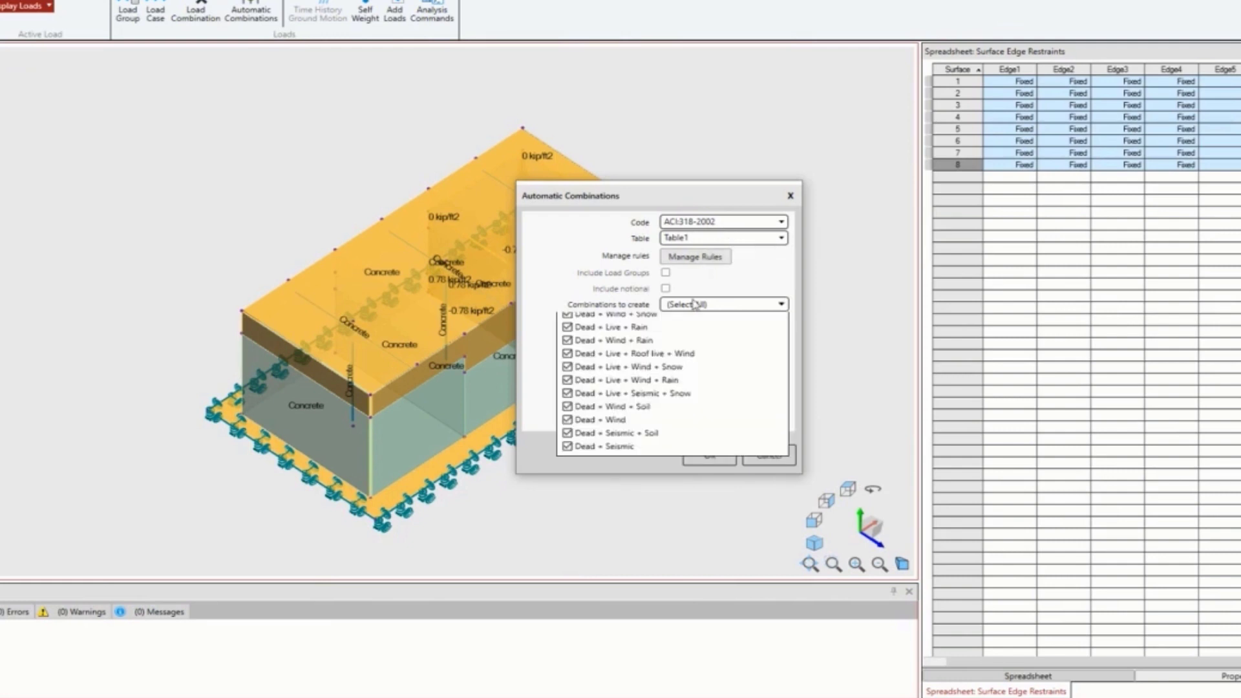
pyautogui.click(695, 305)
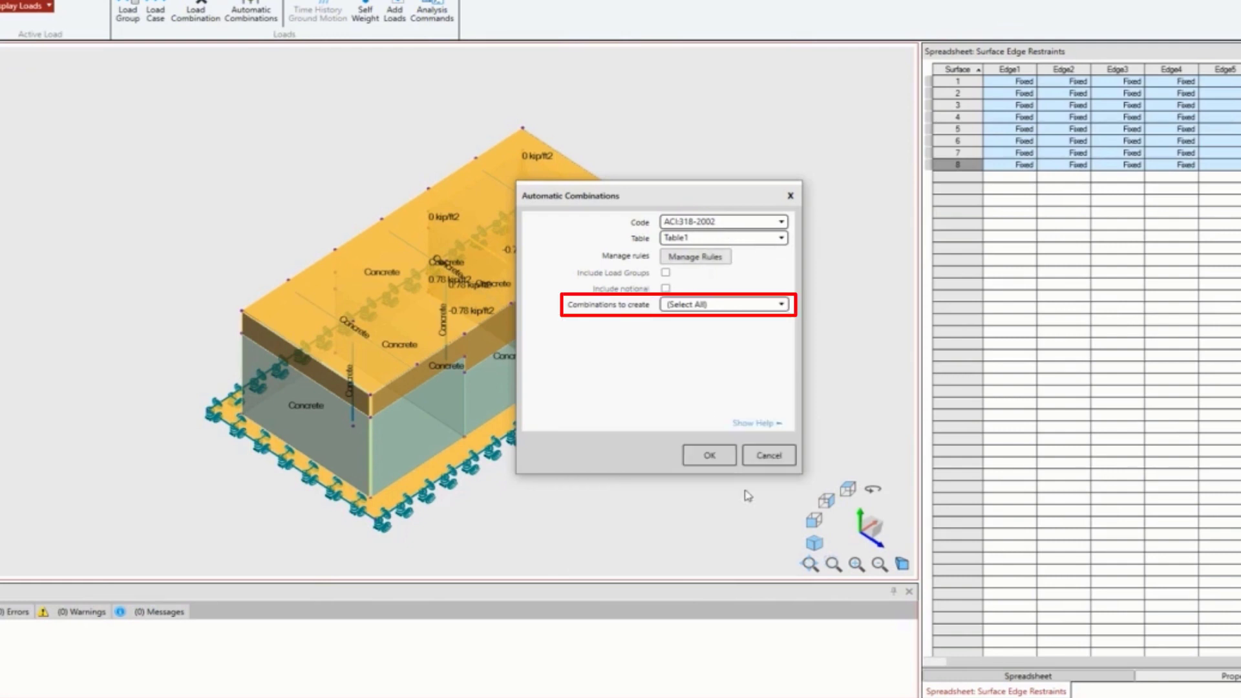
pyautogui.click(711, 457)
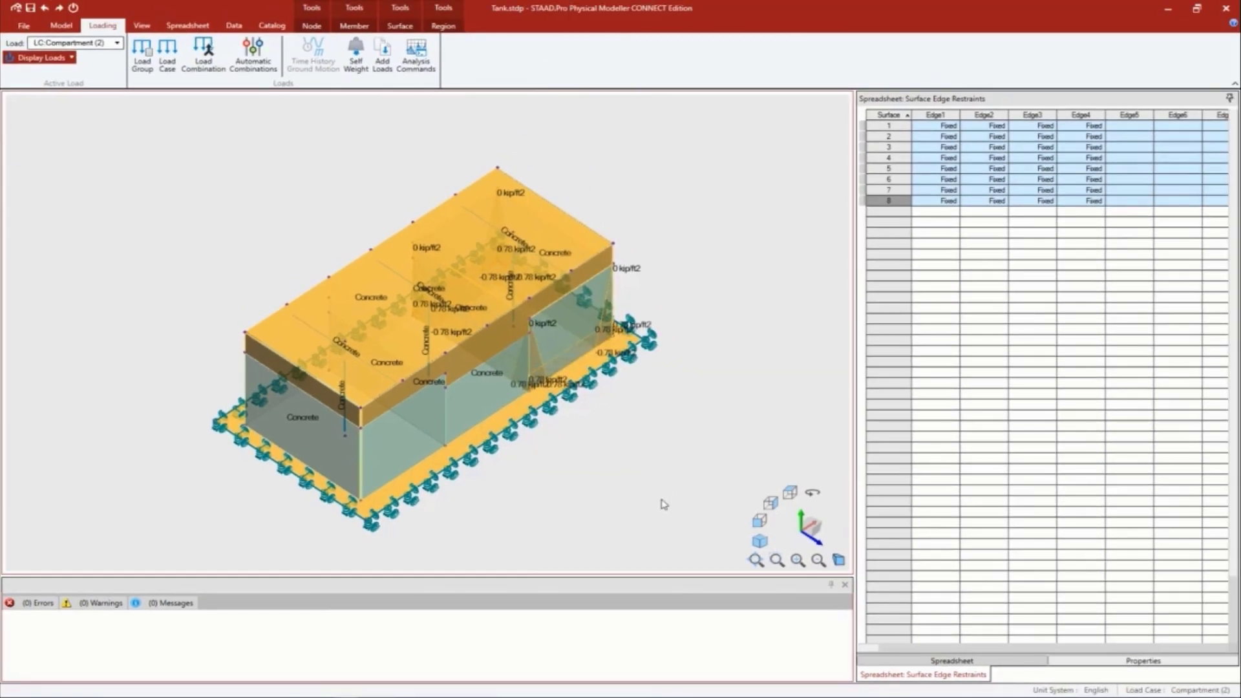
pyautogui.click(203, 46)
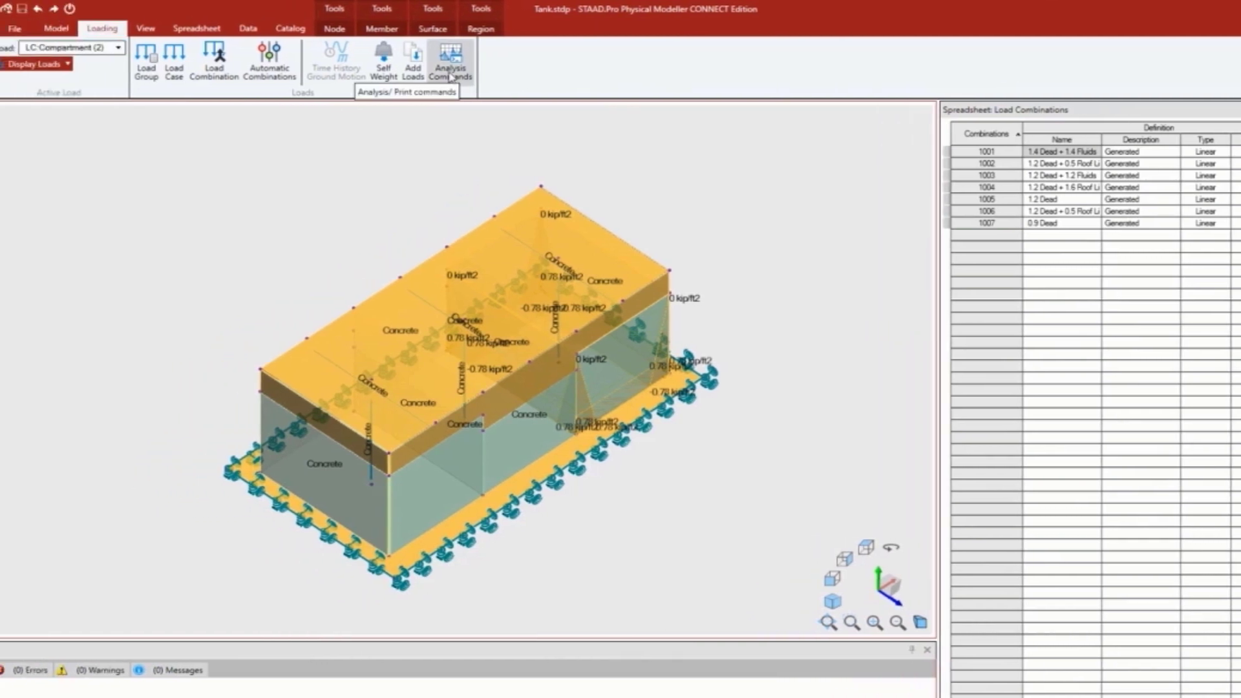
# Step: Set the analysis type to P-Delta with 1 iteration and small delta
pyautogui.click(451, 71)
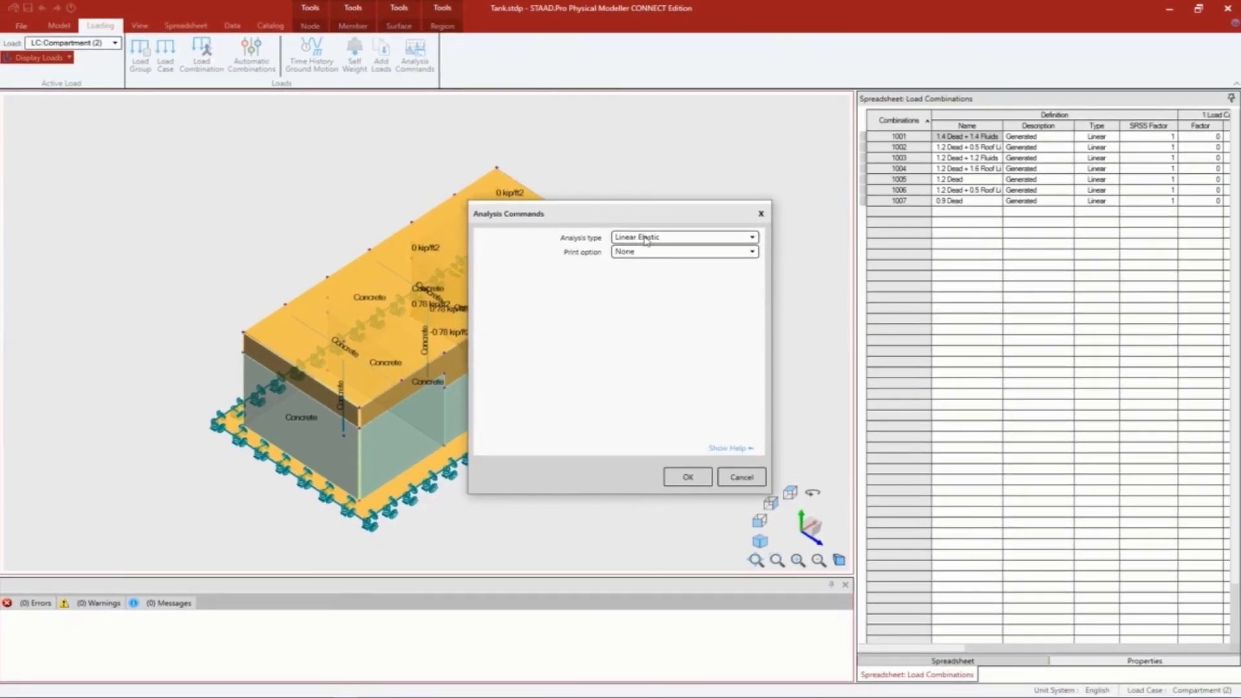
pyautogui.click(708, 265)
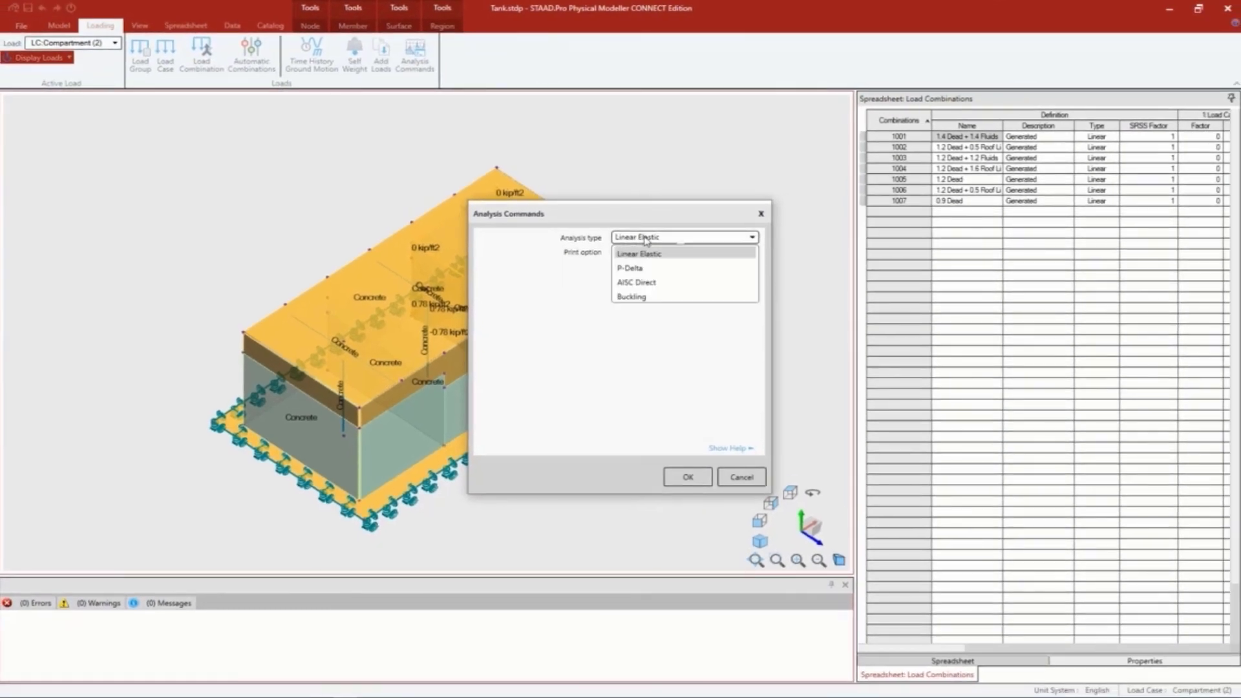
pyautogui.click(639, 271)
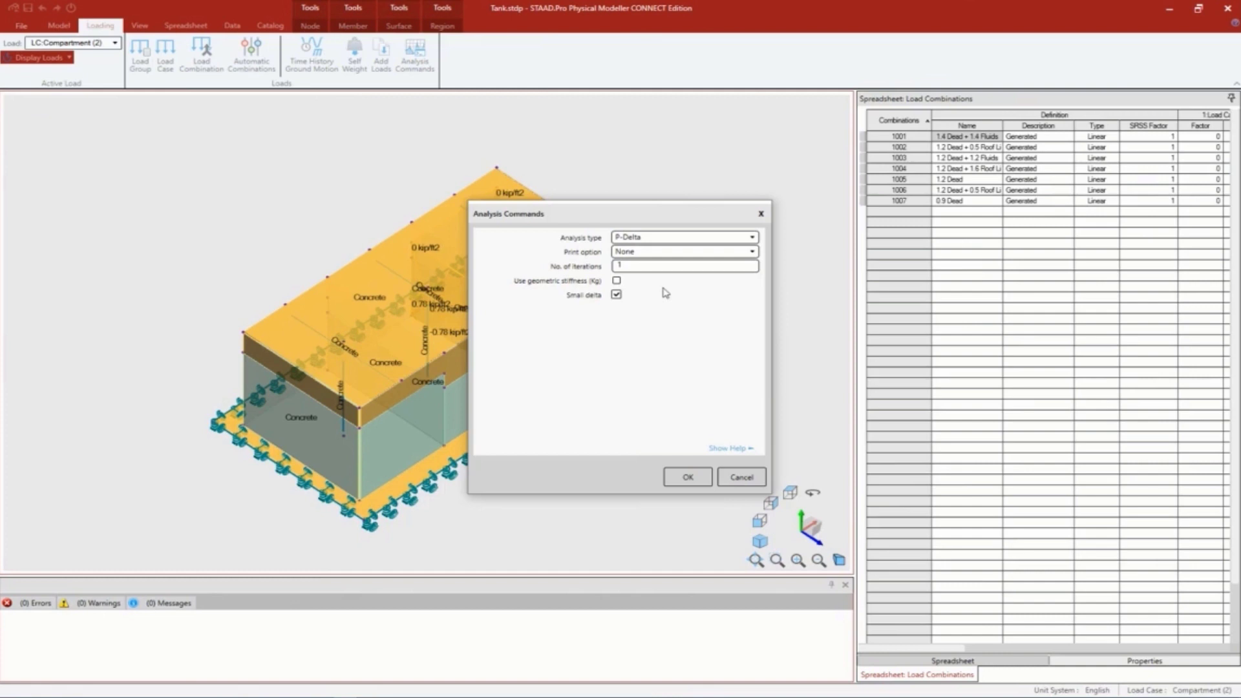
pyautogui.click(685, 478)
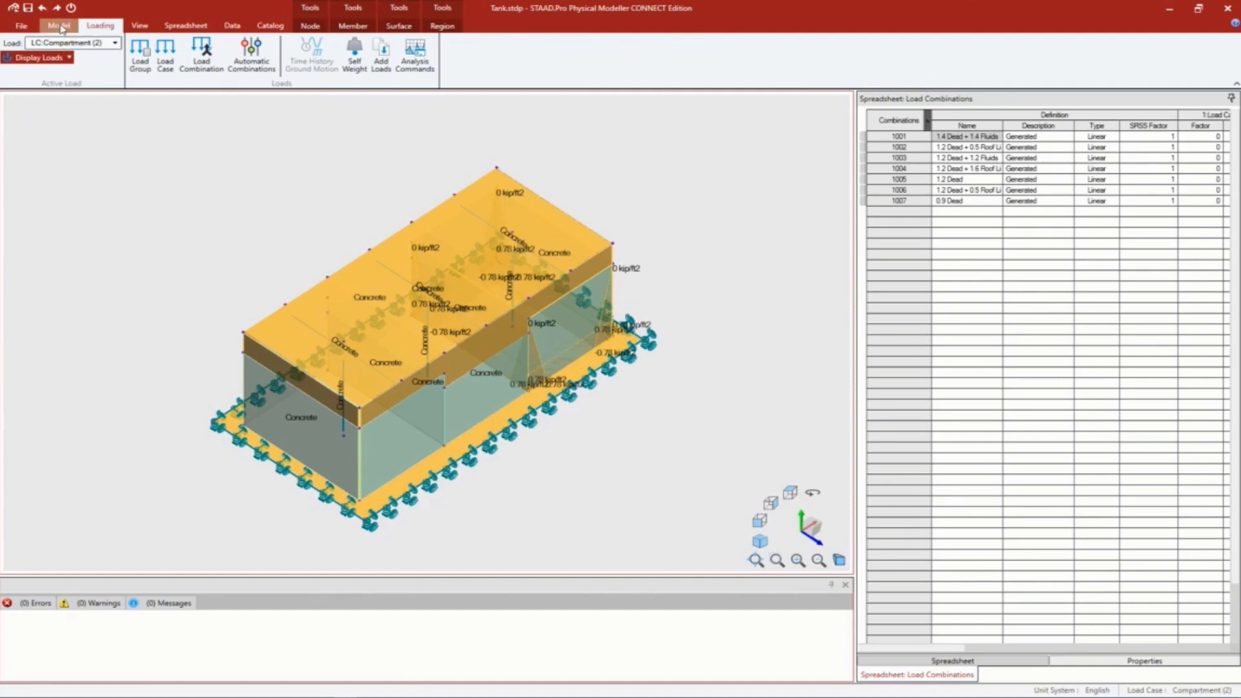
# Step: Bring up the Analysis model page of the Options dialog from the Data tab
pyautogui.click(232, 26)
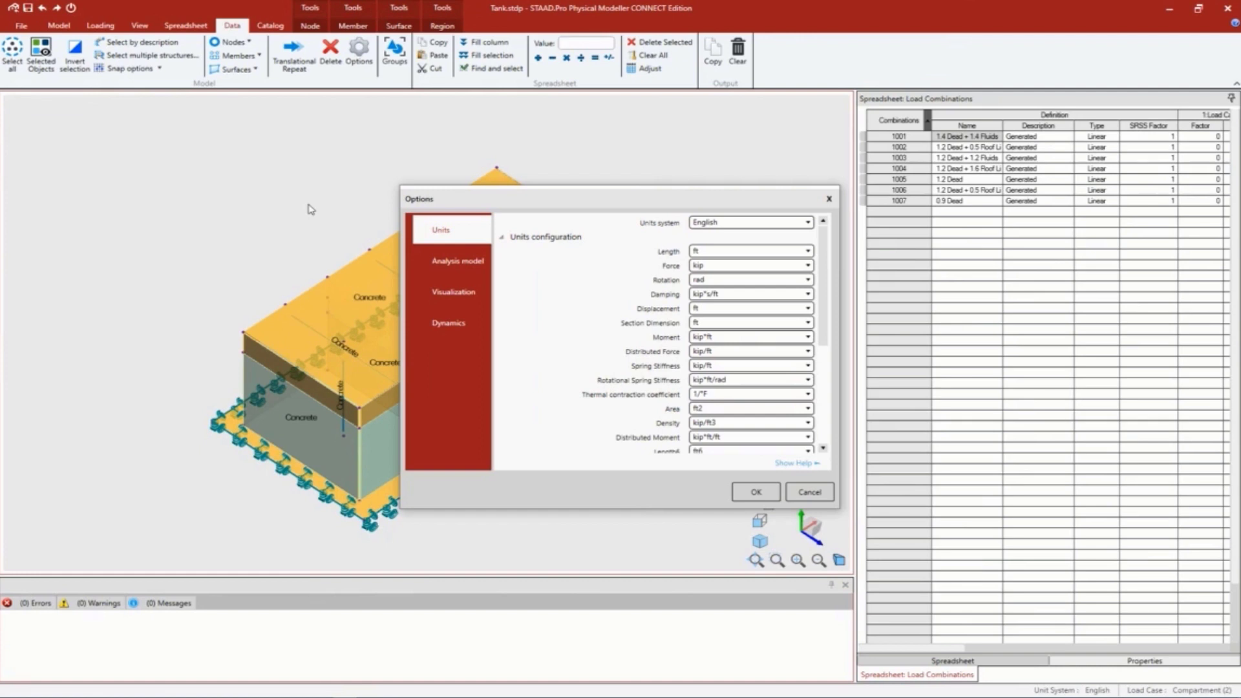
pyautogui.click(441, 267)
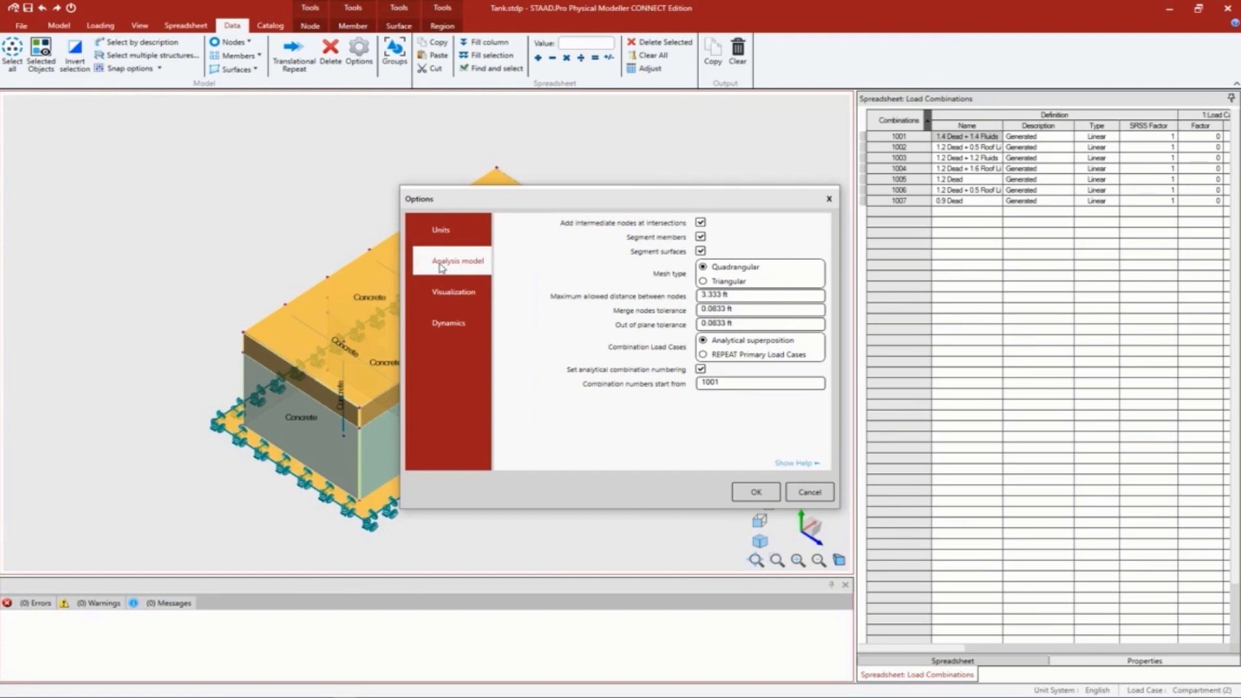
# Step: Choose REPEAT Primary Load Cases for combination load cases
pyautogui.click(718, 356)
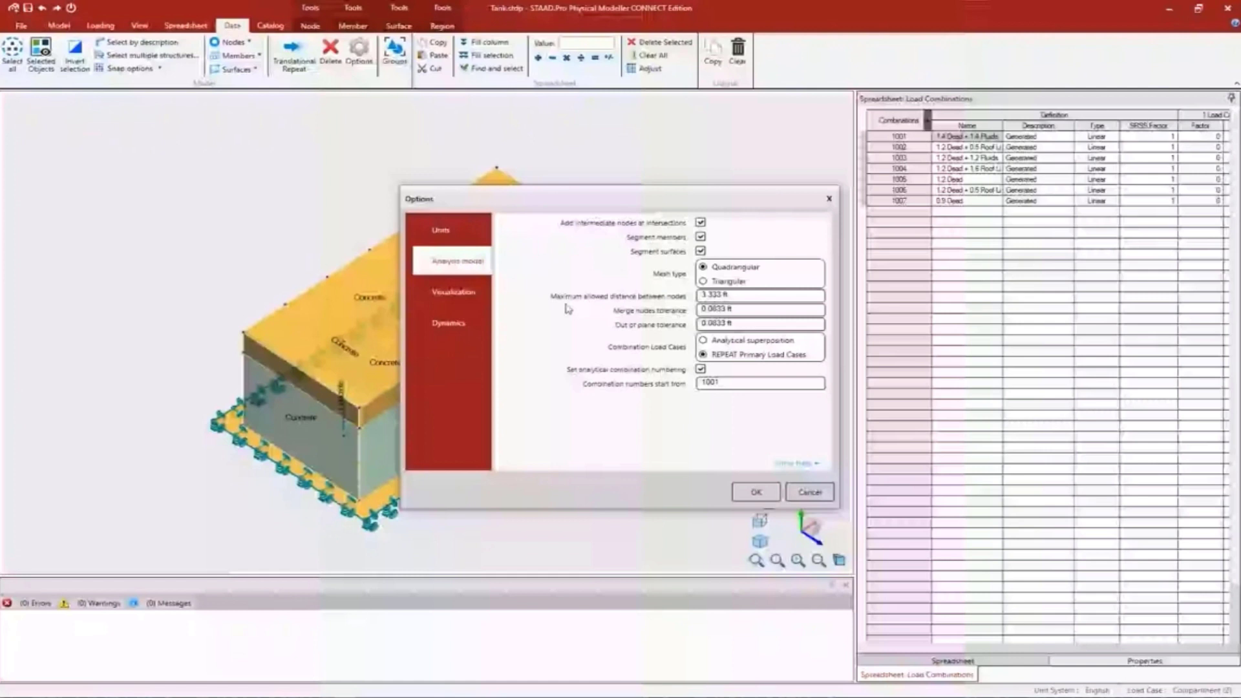
# Step: Confirm the options and finish creating the Tank.STD analytical model
pyautogui.press('Return')
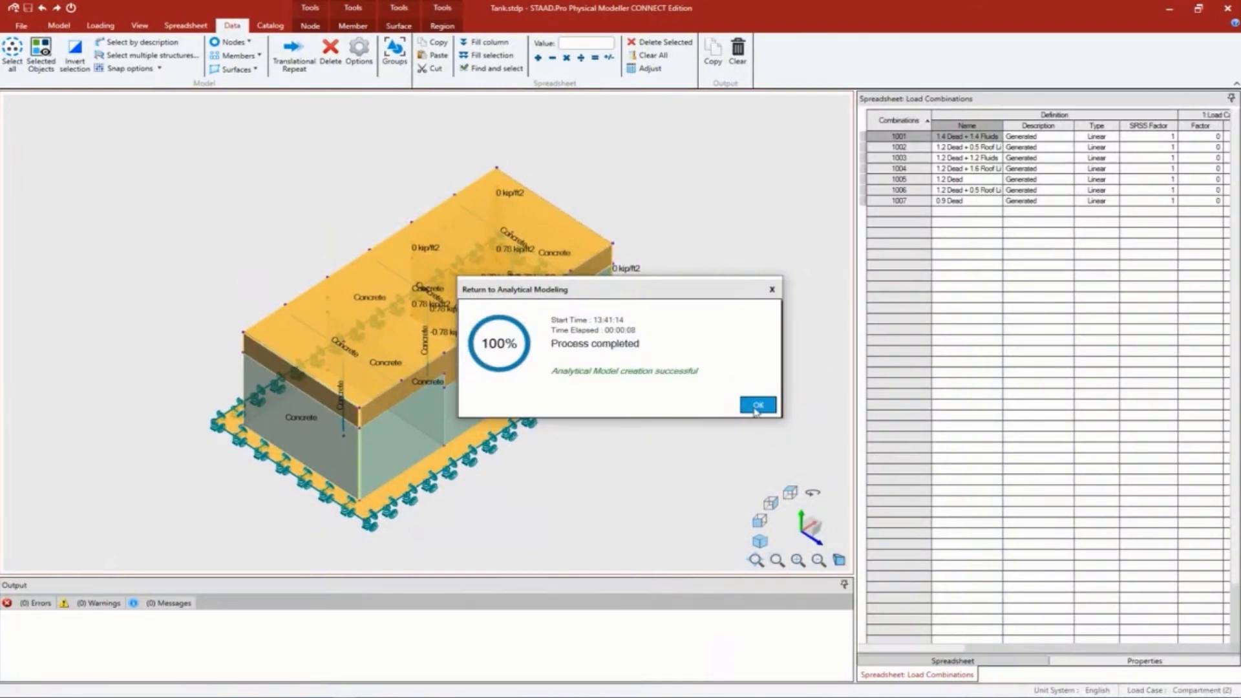
pyautogui.click(753, 406)
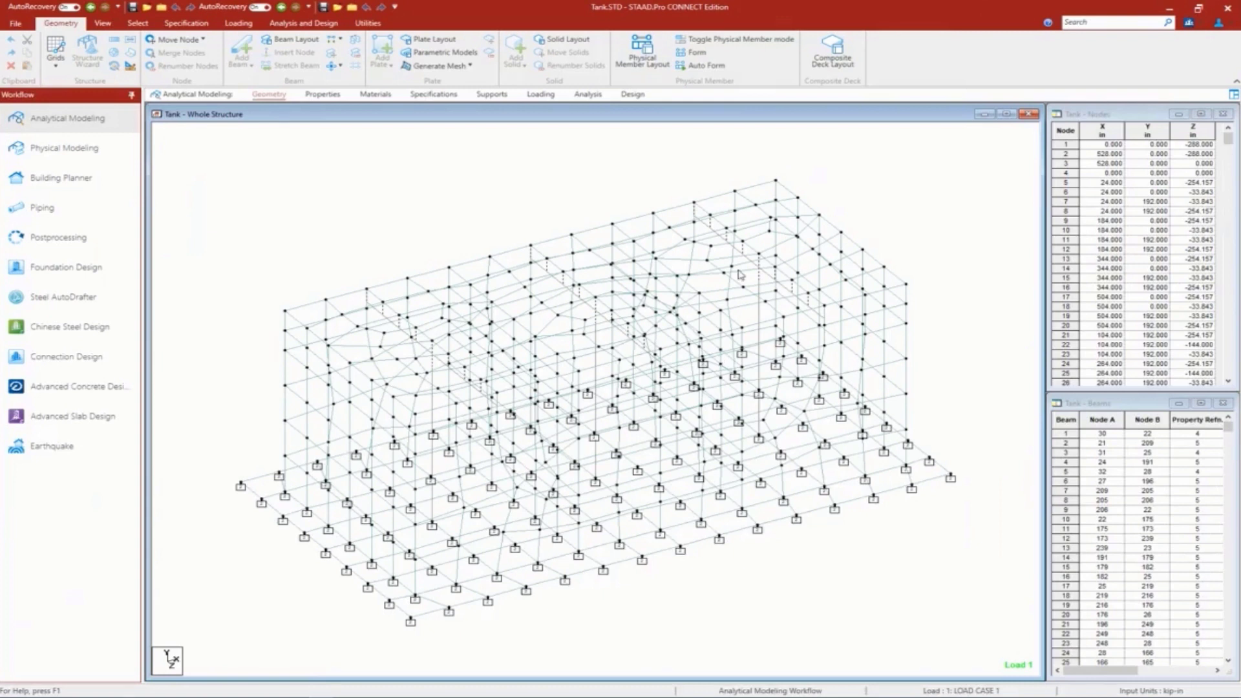
# Step: Open the Loading page and expand Load Cases Details, case 1001 and its REPEAT LOAD
pyautogui.click(374, 25)
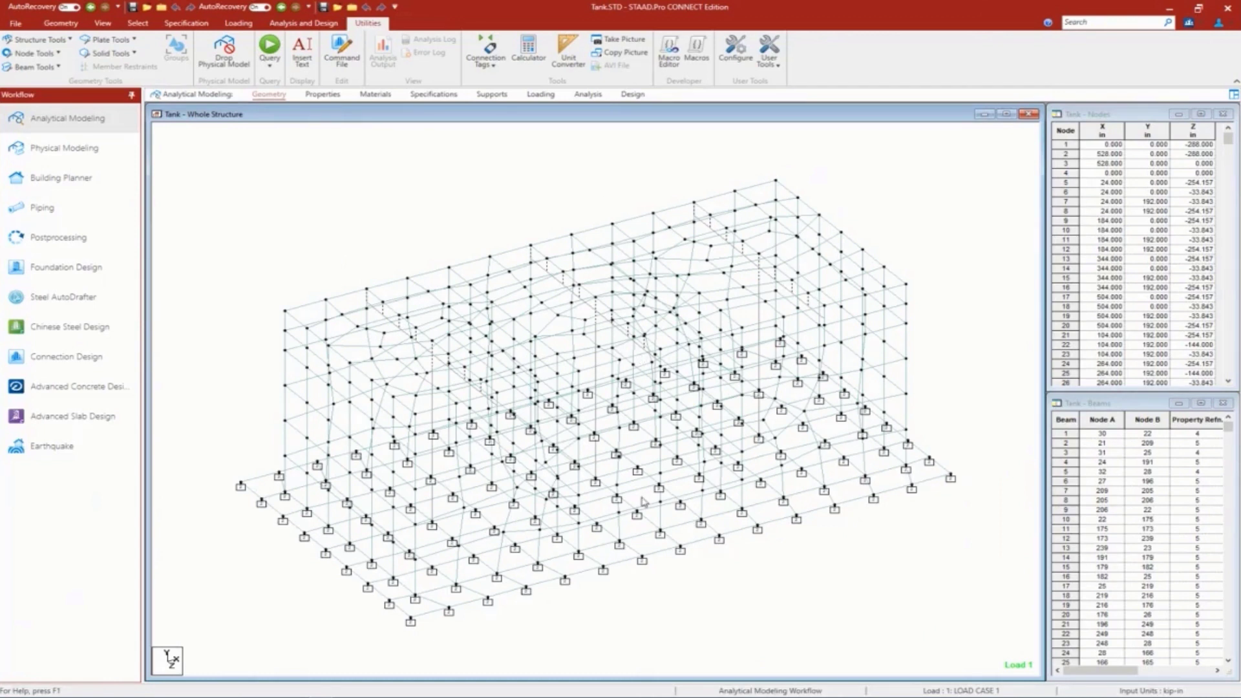
pyautogui.click(545, 95)
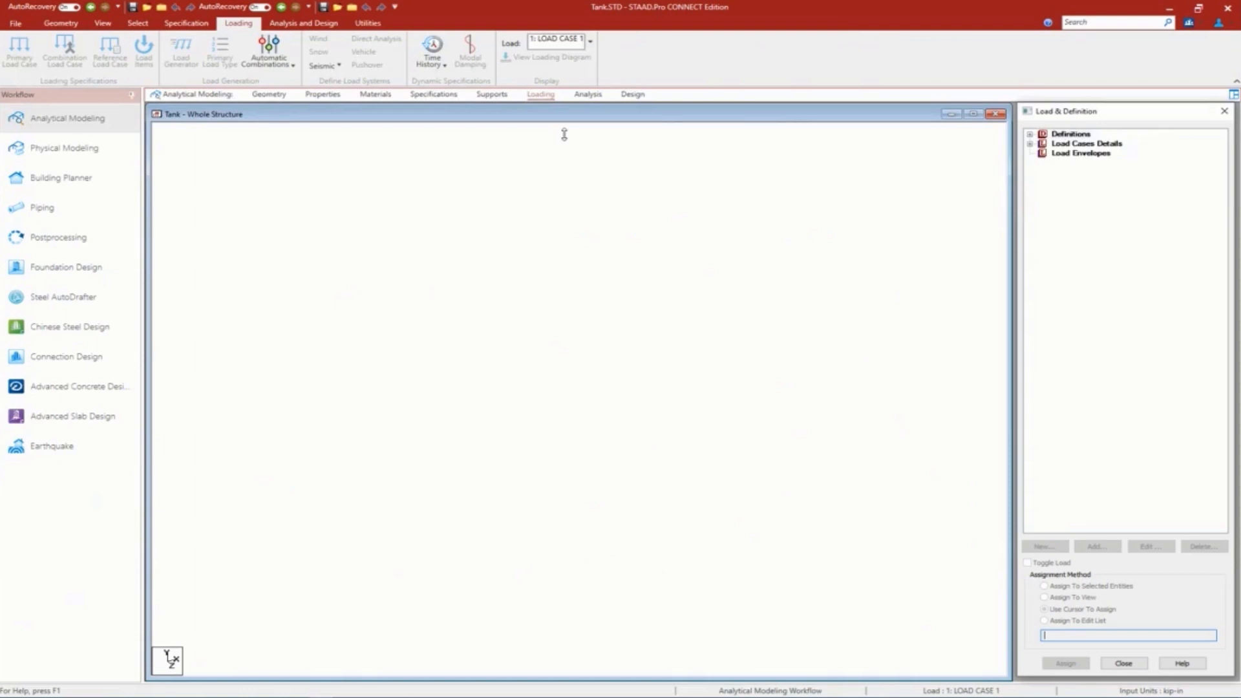
pyautogui.click(1044, 211)
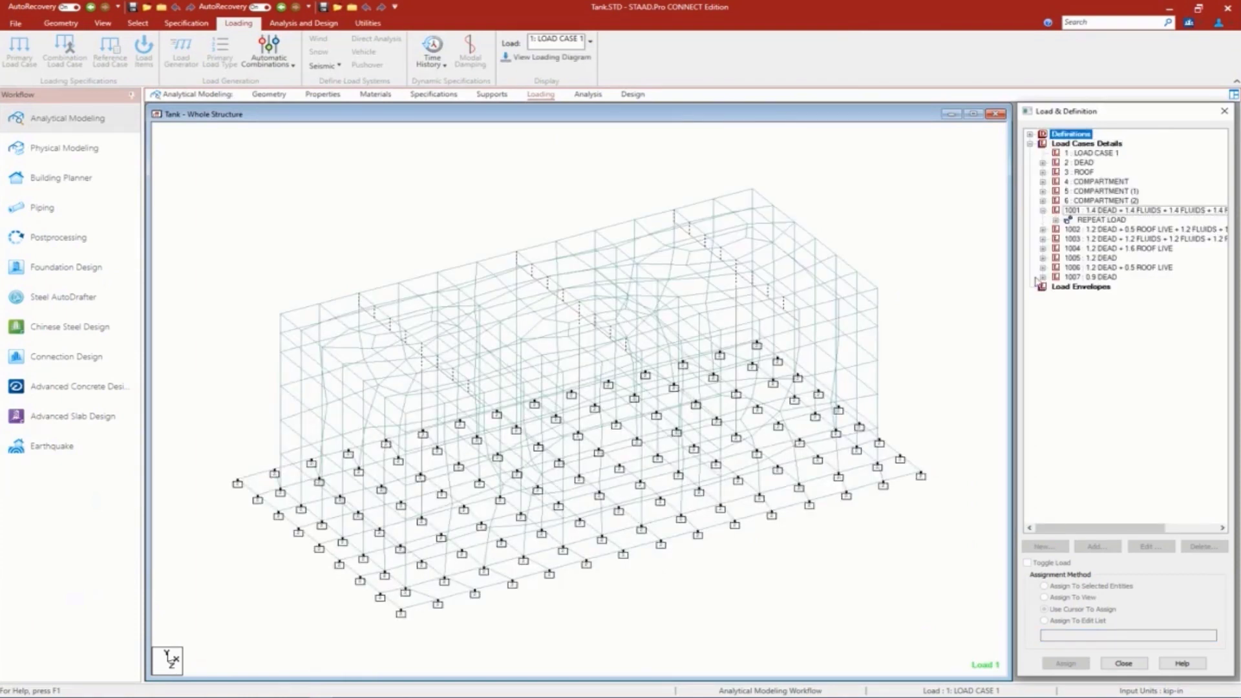
pyautogui.click(1057, 220)
pyautogui.click(1097, 231)
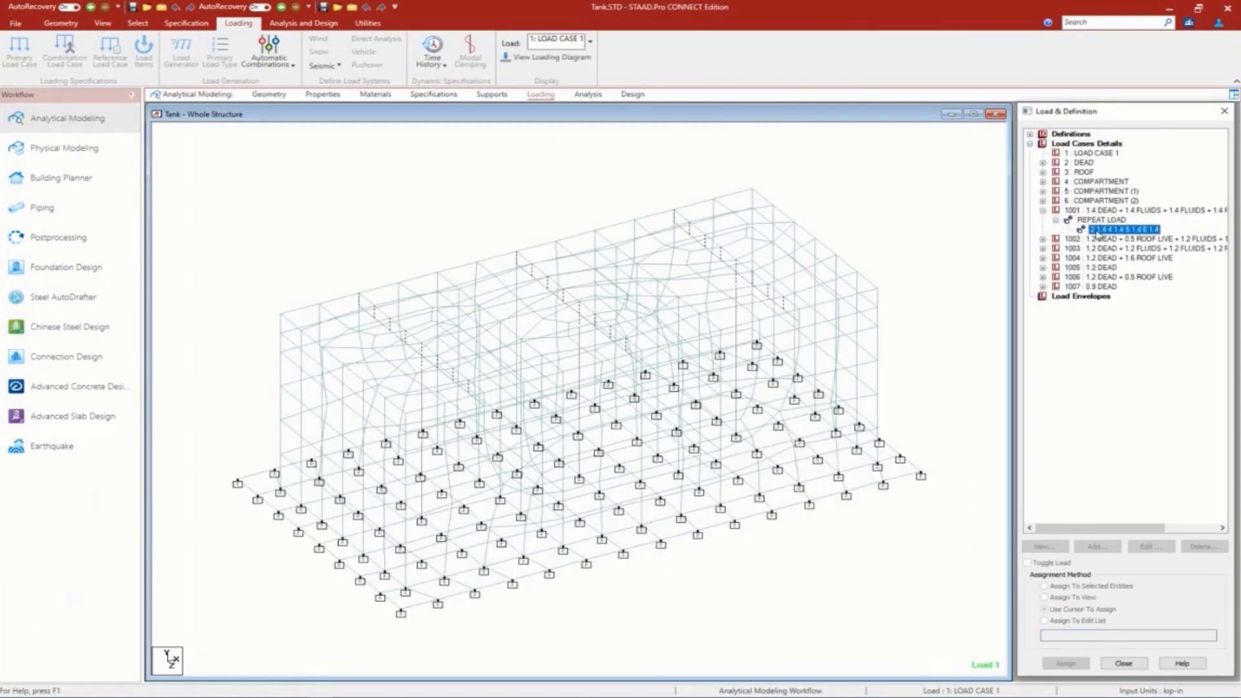
# Step: Expand 4: COMPARTMENT and preview several of its TRAP JT joint loads on the tank
pyautogui.click(1043, 182)
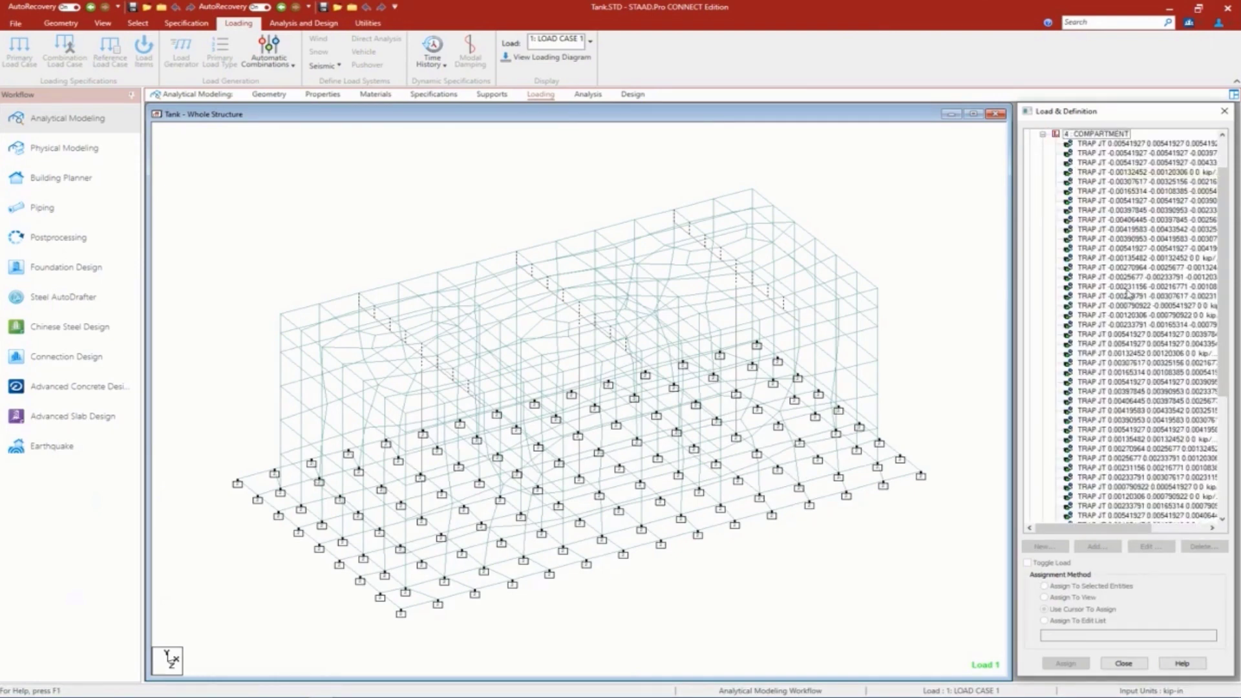
pyautogui.click(1117, 249)
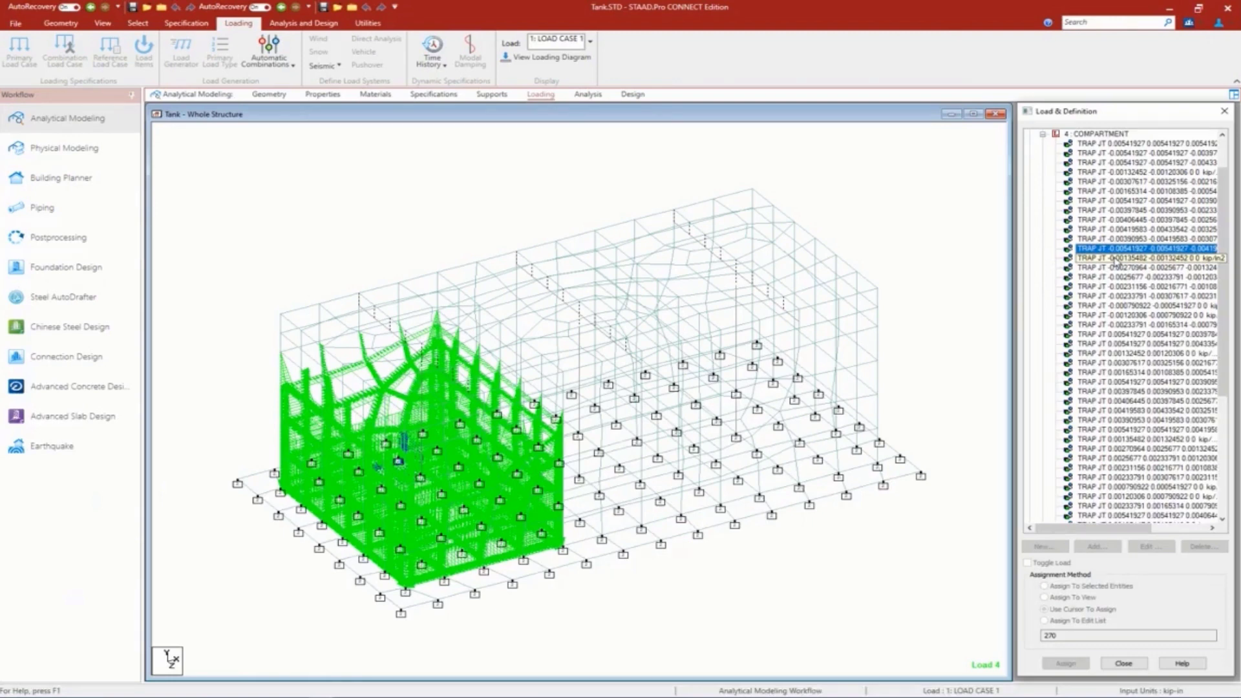
pyautogui.click(1112, 306)
pyautogui.click(1116, 334)
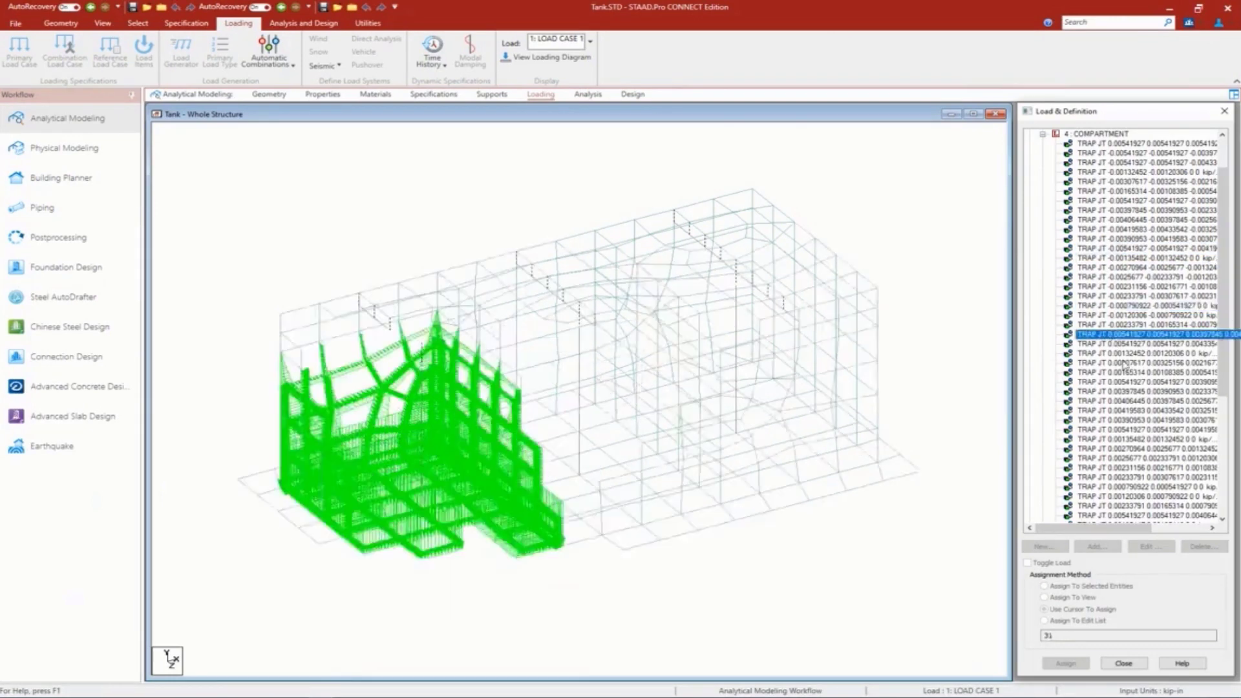
pyautogui.click(1128, 382)
pyautogui.click(1142, 334)
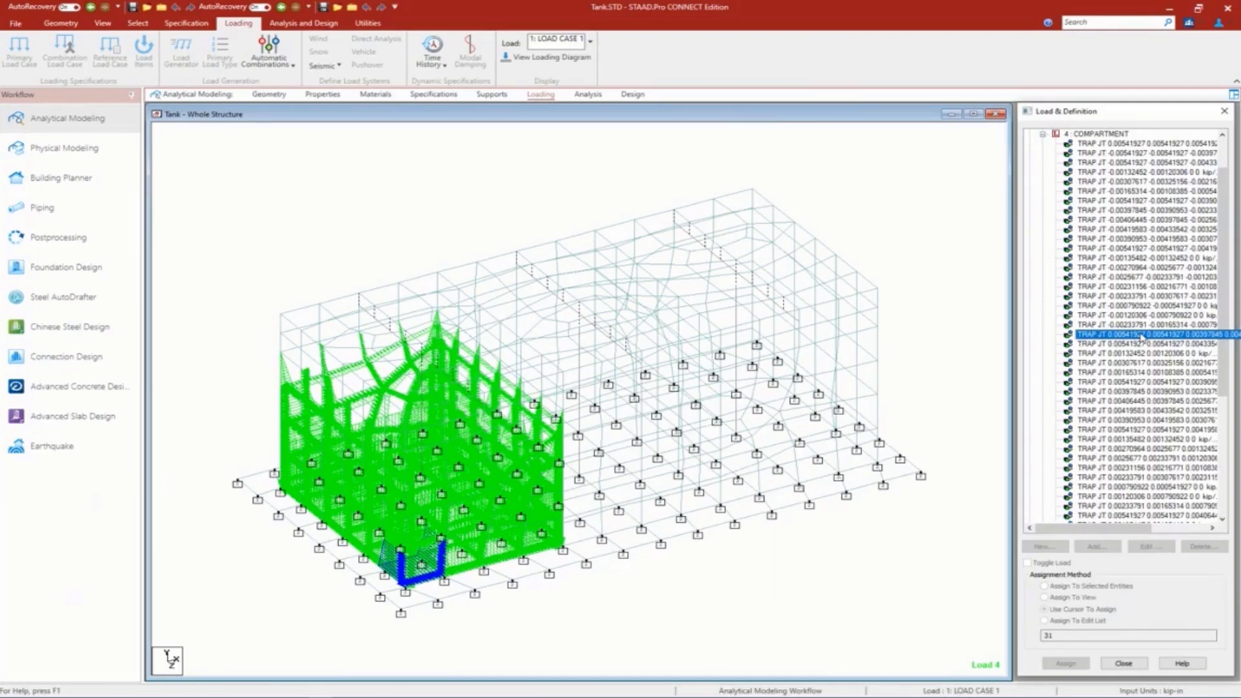
pyautogui.click(303, 23)
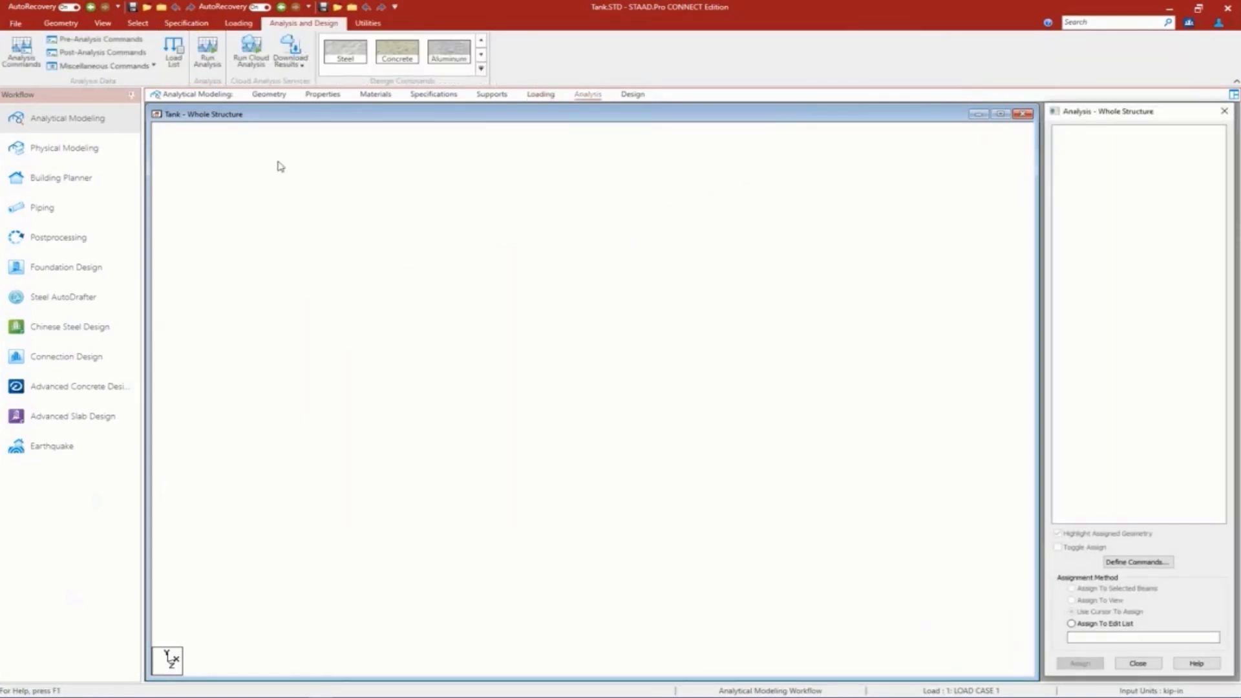
# Step: Run the P-Delta analysis, then open Postprocessing plate results for all load cases
pyautogui.hotkey('ctrl', 'F5')
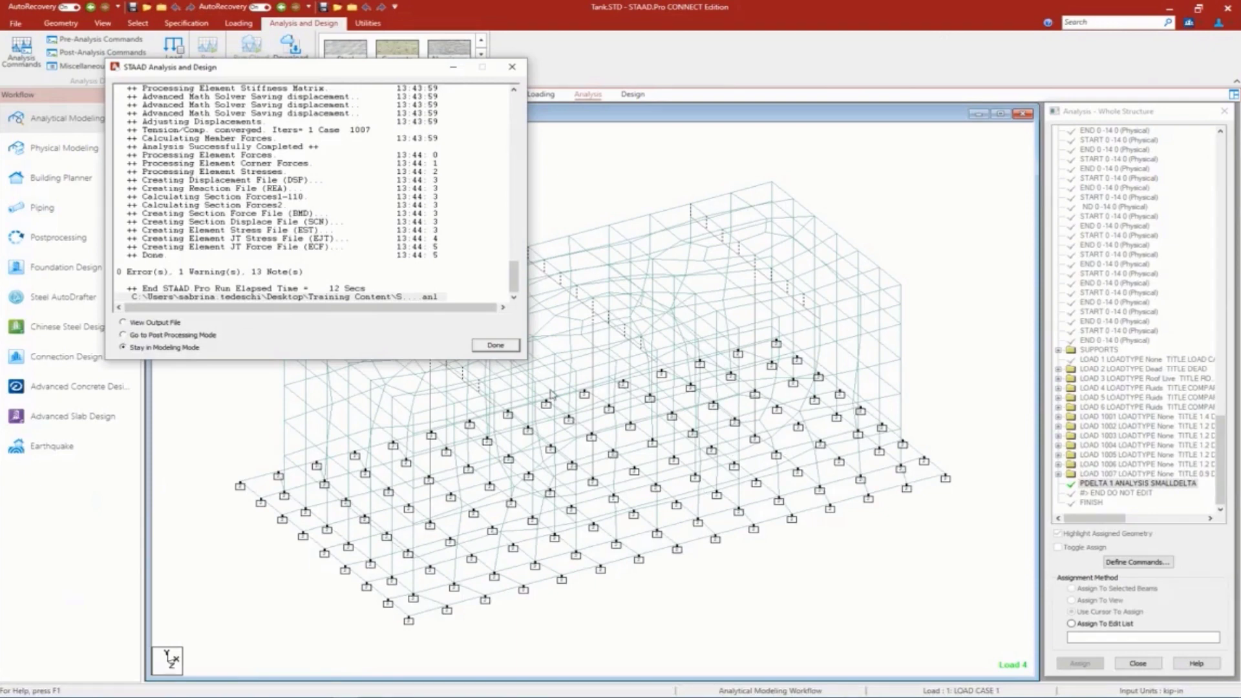
pyautogui.click(496, 346)
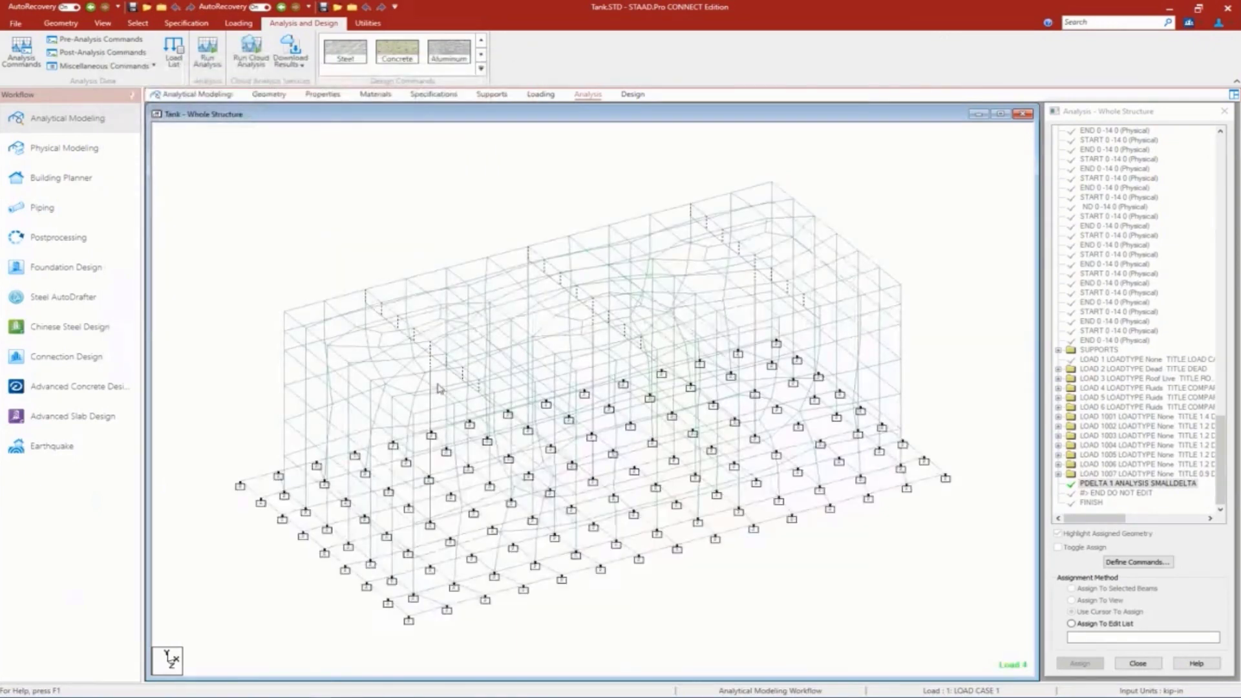
pyautogui.click(69, 252)
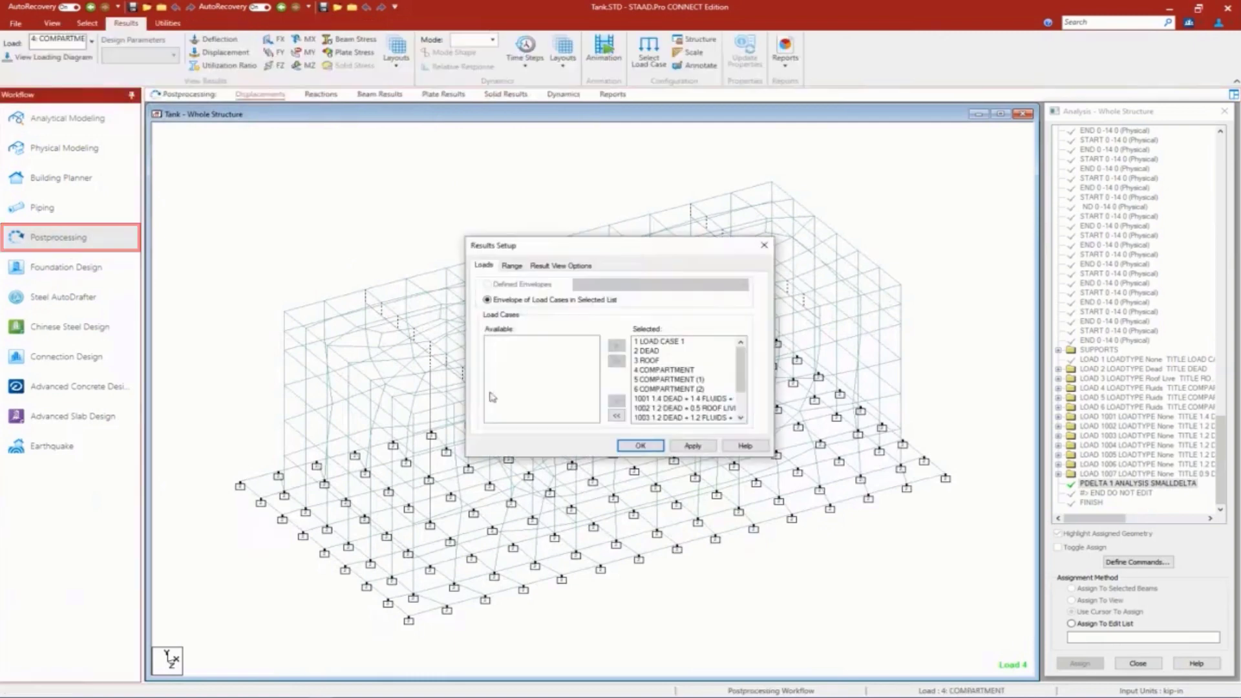
pyautogui.click(637, 446)
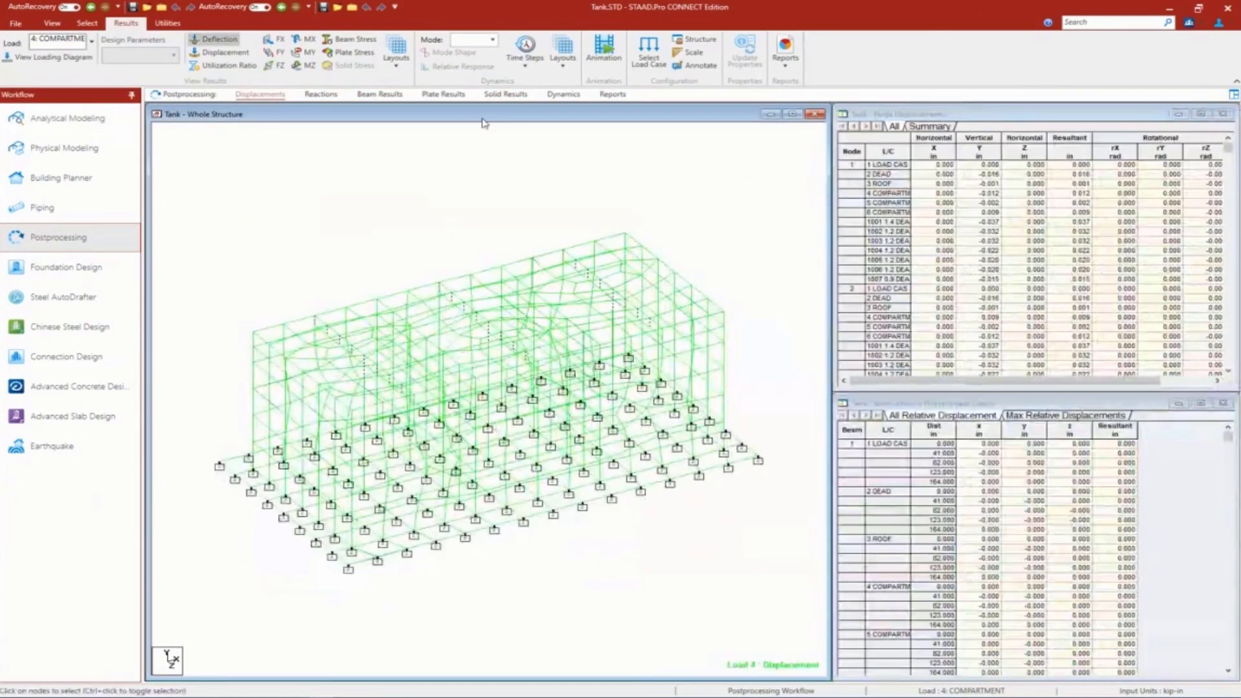
pyautogui.click(441, 94)
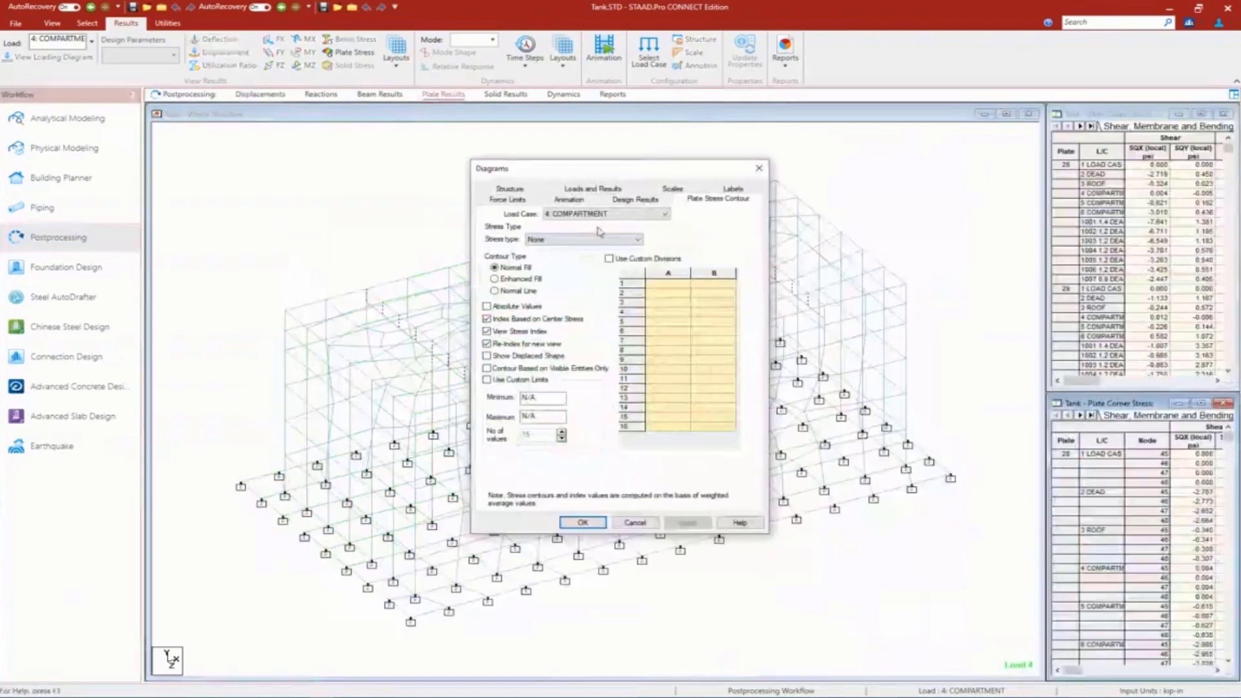
# Step: Apply a Max Absolute plate stress contour for load case 4: COMPARTMENT on the tank
pyautogui.click(568, 240)
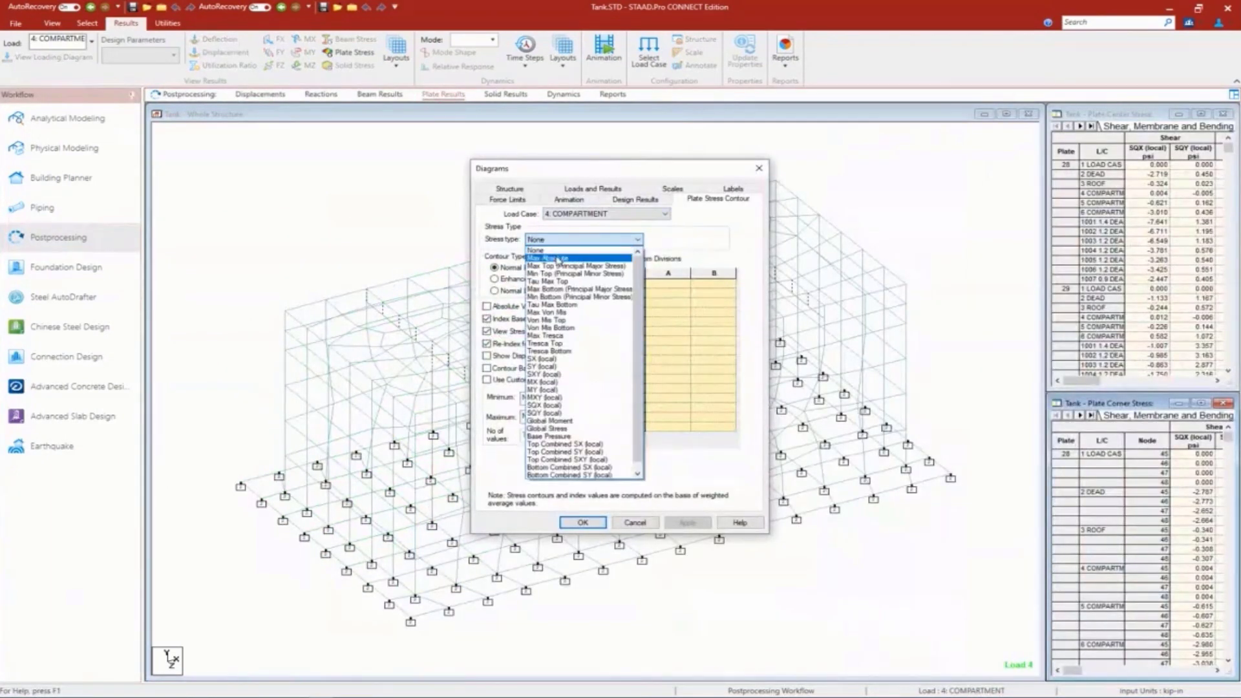
pyautogui.click(557, 259)
pyautogui.click(560, 217)
pyautogui.click(560, 216)
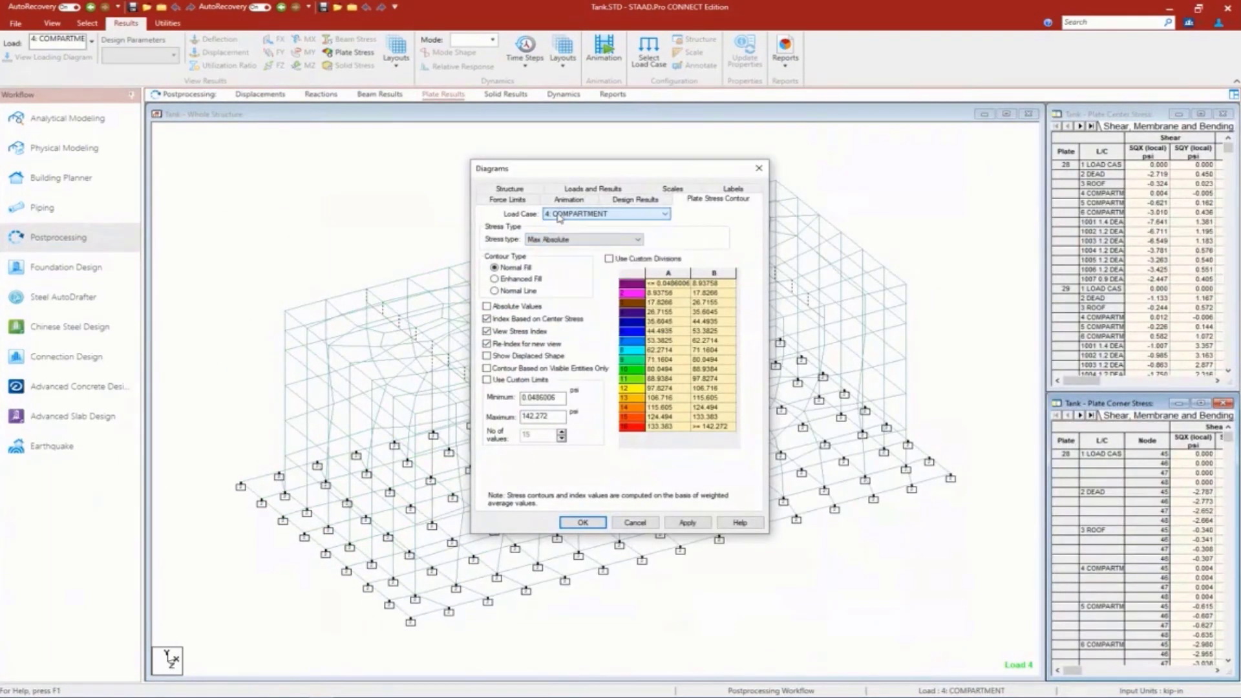
pyautogui.click(687, 524)
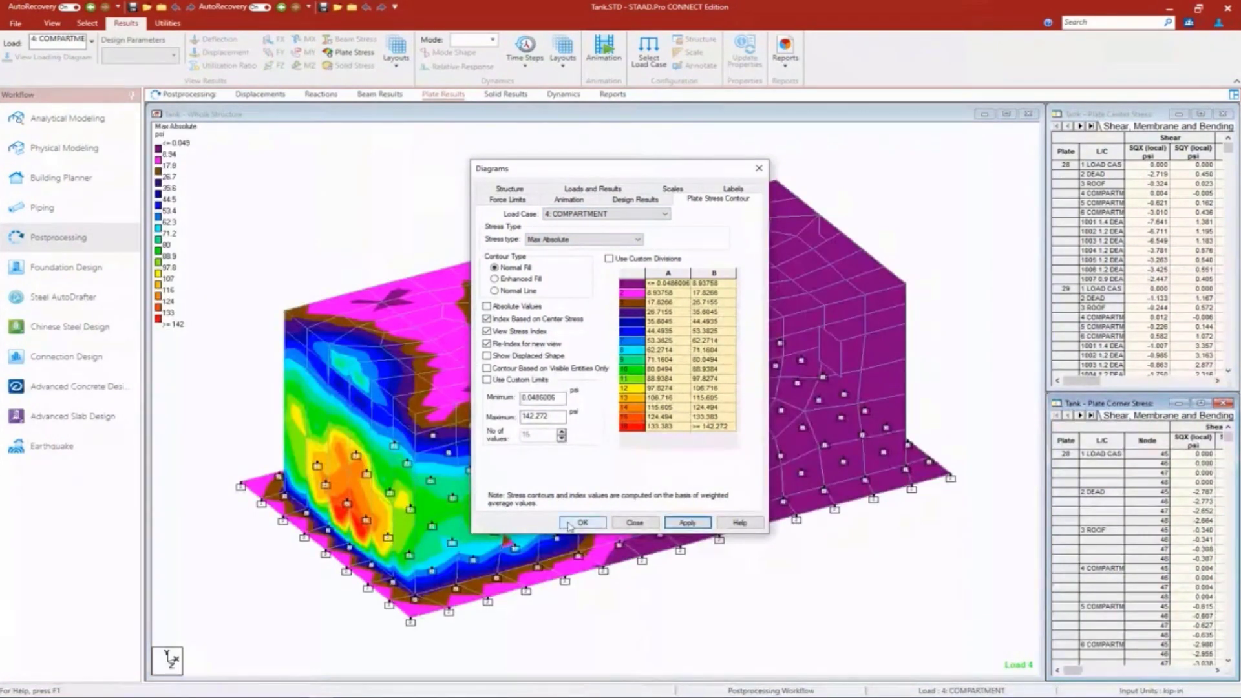
pyautogui.press('Escape')
pyautogui.moveTo(692, 529); pyautogui.dragTo(758, 548, button='middle')
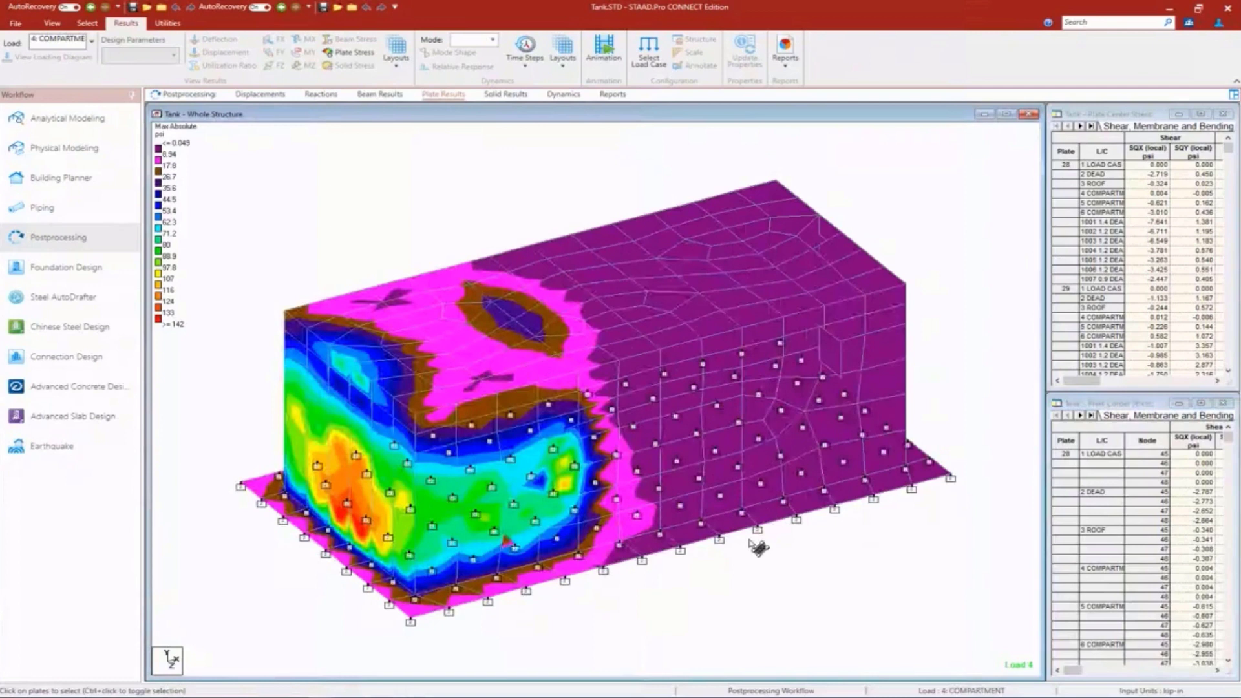